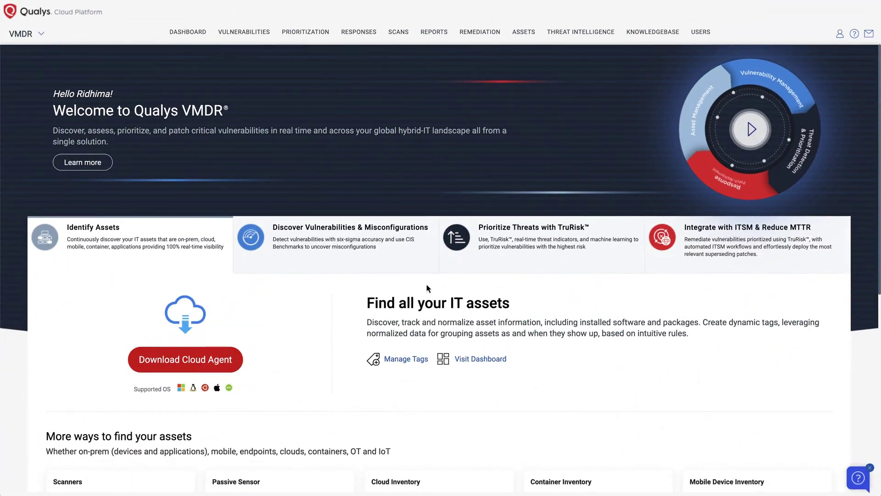
# - Enable Cloud Agent Deployment (Beta) under Scans > Setup and save the setting
pyautogui.click(398, 33)
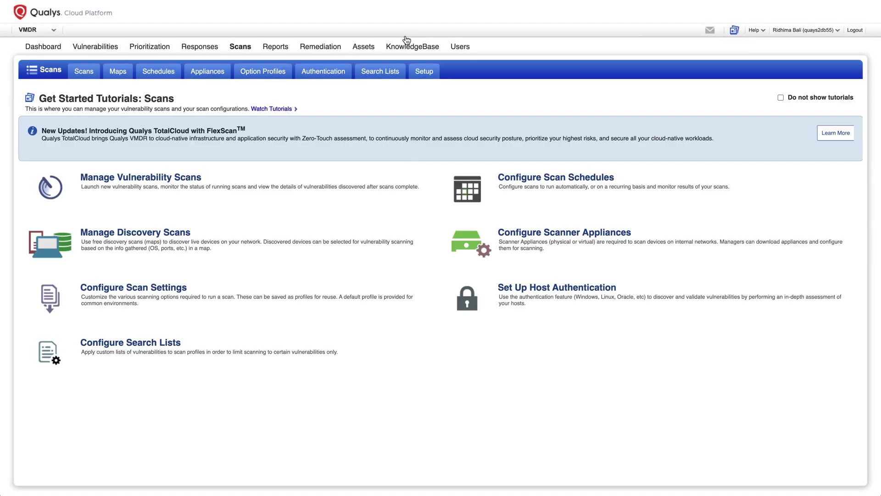
pyautogui.click(431, 76)
pyautogui.click(607, 137)
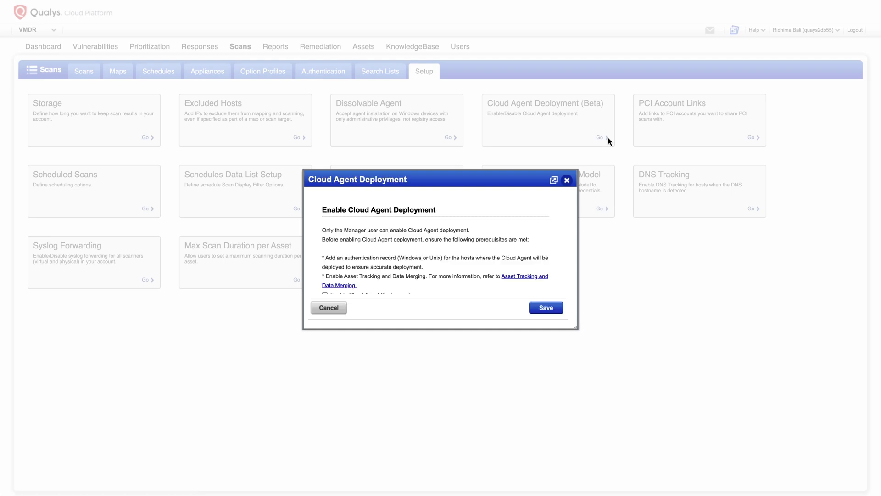
pyautogui.scroll(-2, 431, 245)
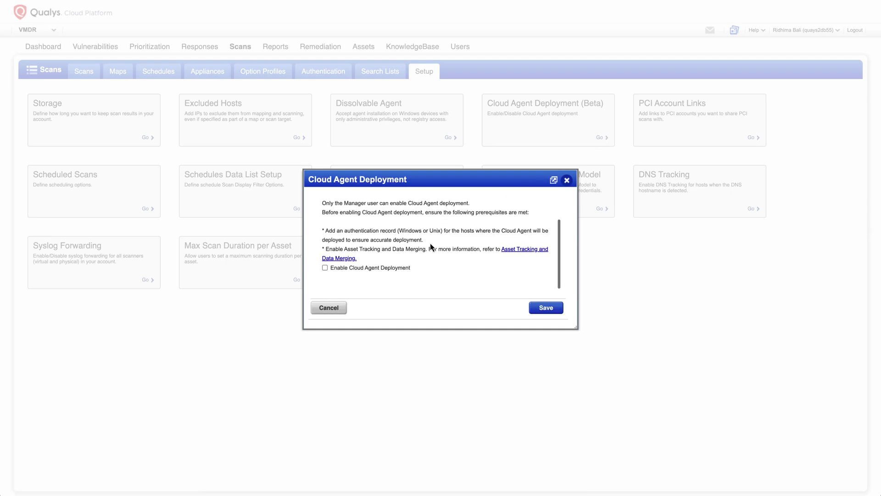
pyautogui.click(326, 270)
pyautogui.click(546, 308)
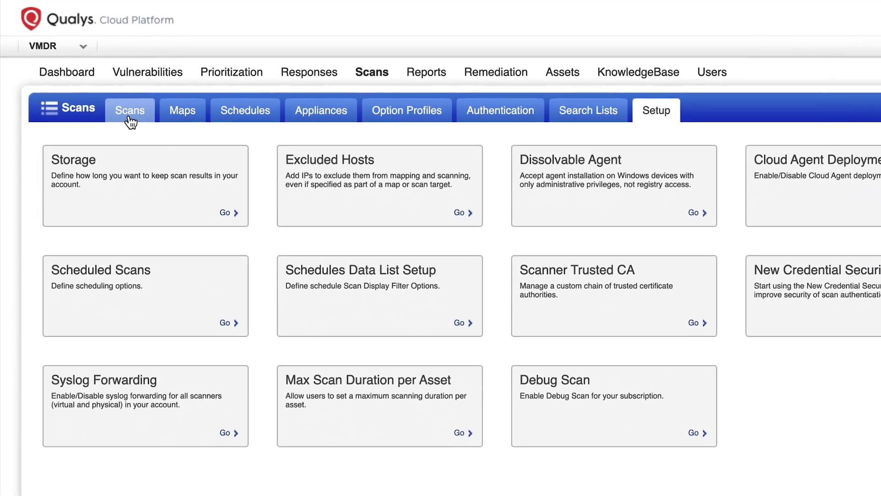
# - From the Scans list, start a new Cloud Agent Deployment job for Windows Desktops with a port-3128 proxy
pyautogui.click(83, 75)
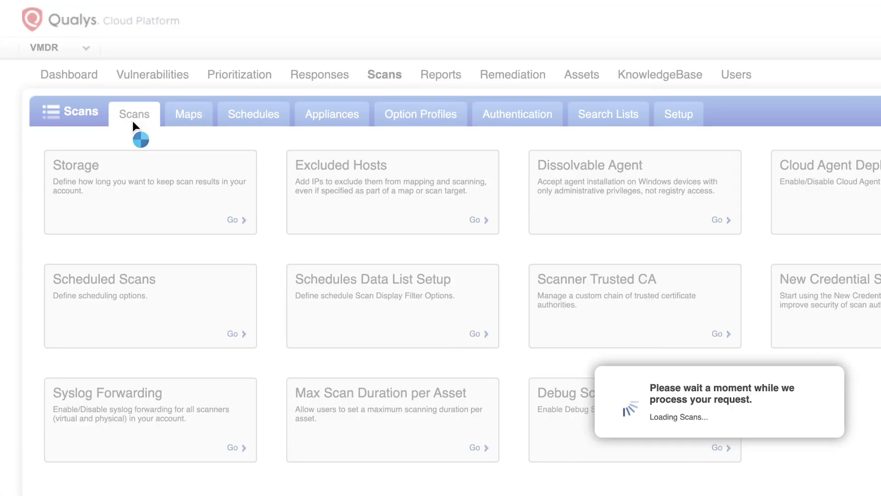
pyautogui.click(135, 140)
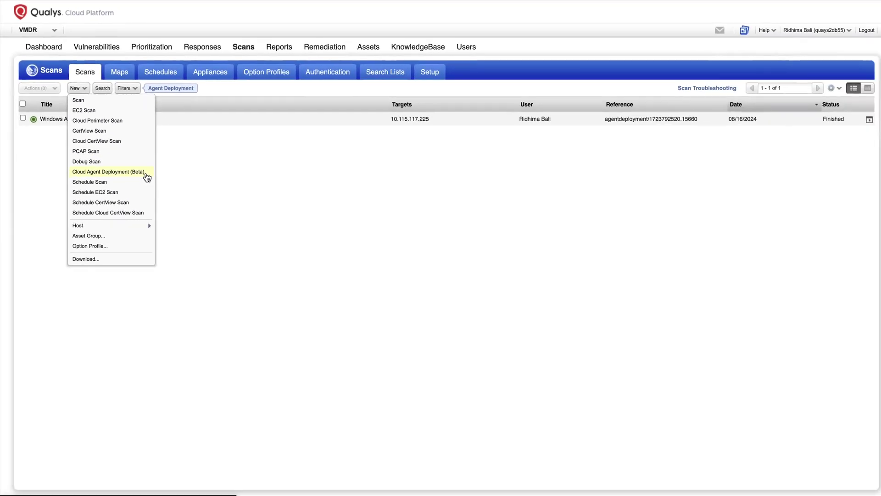
pyautogui.click(232, 277)
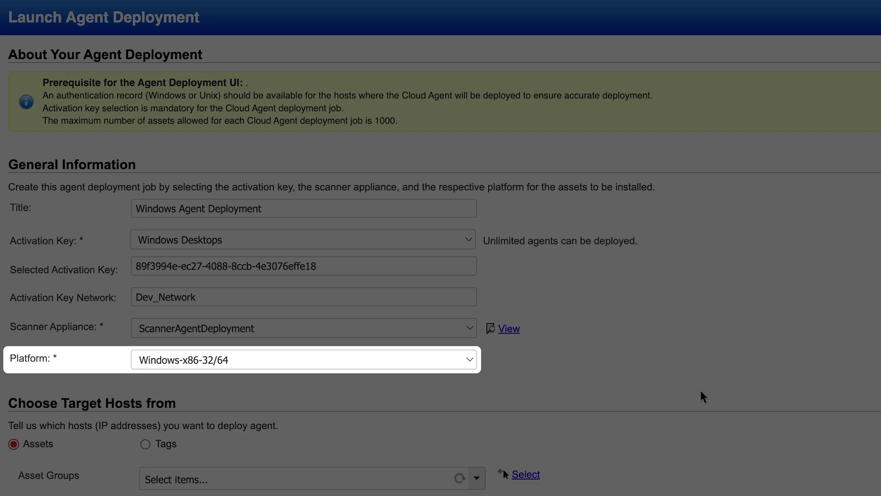
pyautogui.scroll(-3, 700, 390)
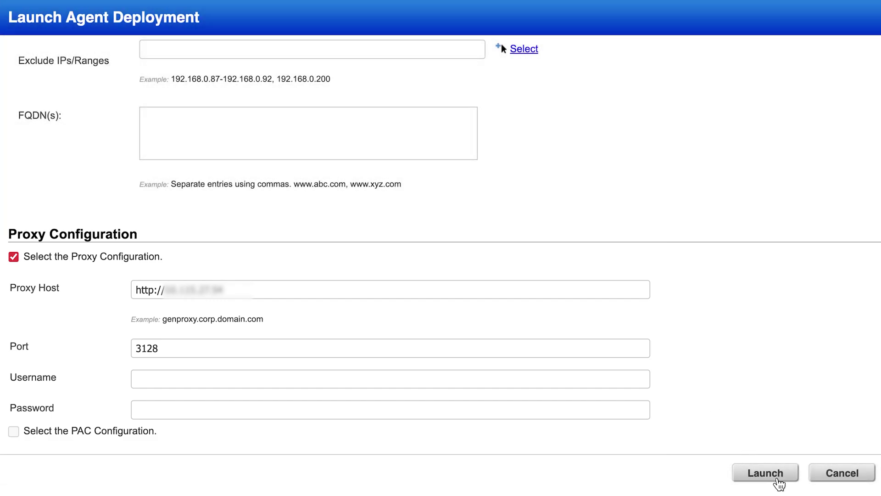
# - Launch the Windows Agent deployment job and view its results showing the host Passed
pyautogui.click(779, 481)
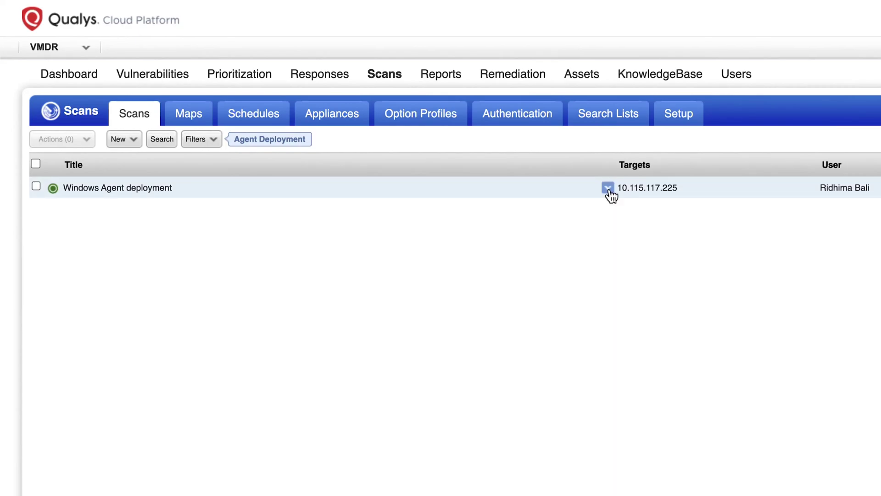
pyautogui.click(607, 188)
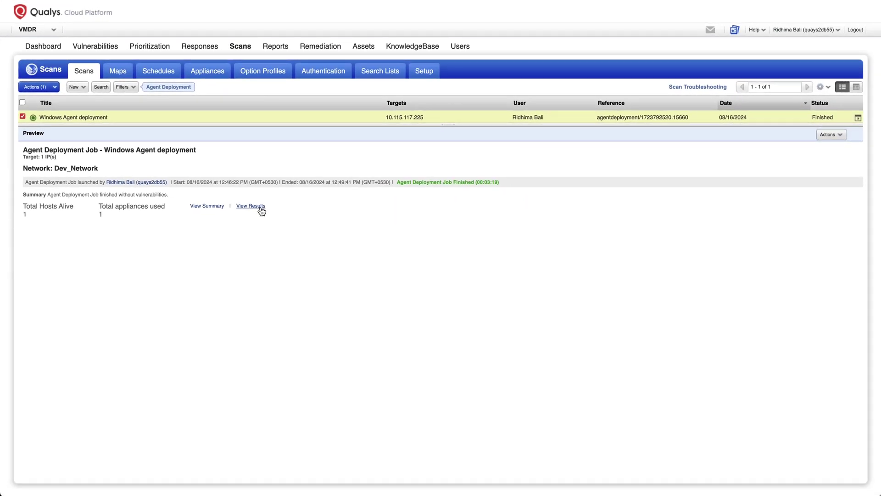
pyautogui.click(251, 206)
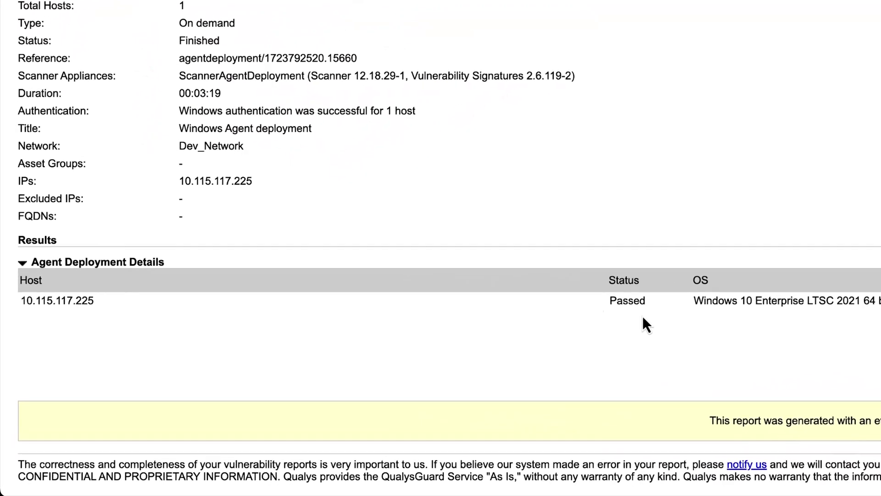